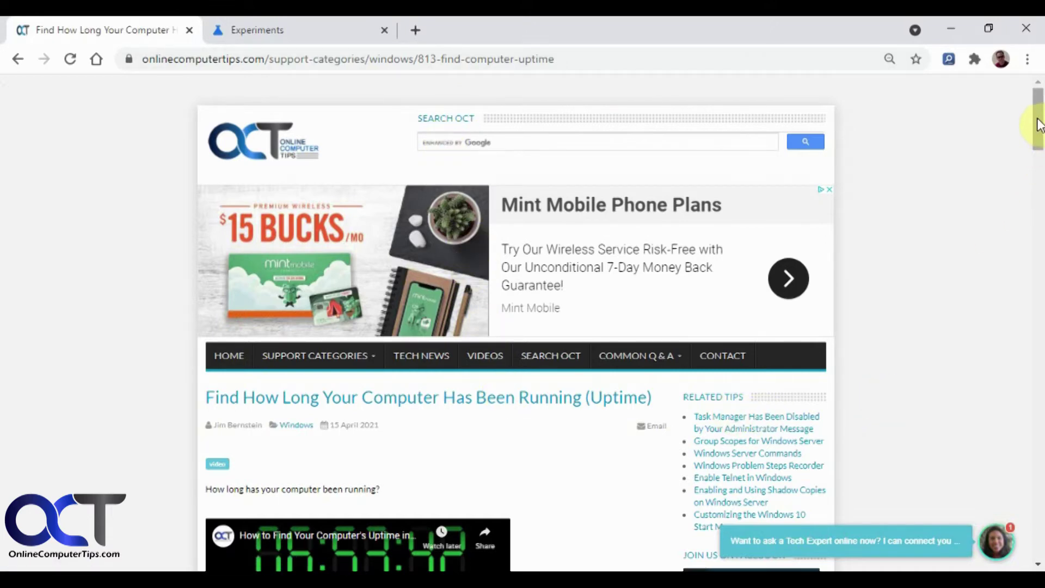
pyautogui.moveTo(1038, 122); pyautogui.dragTo(1039, 430)
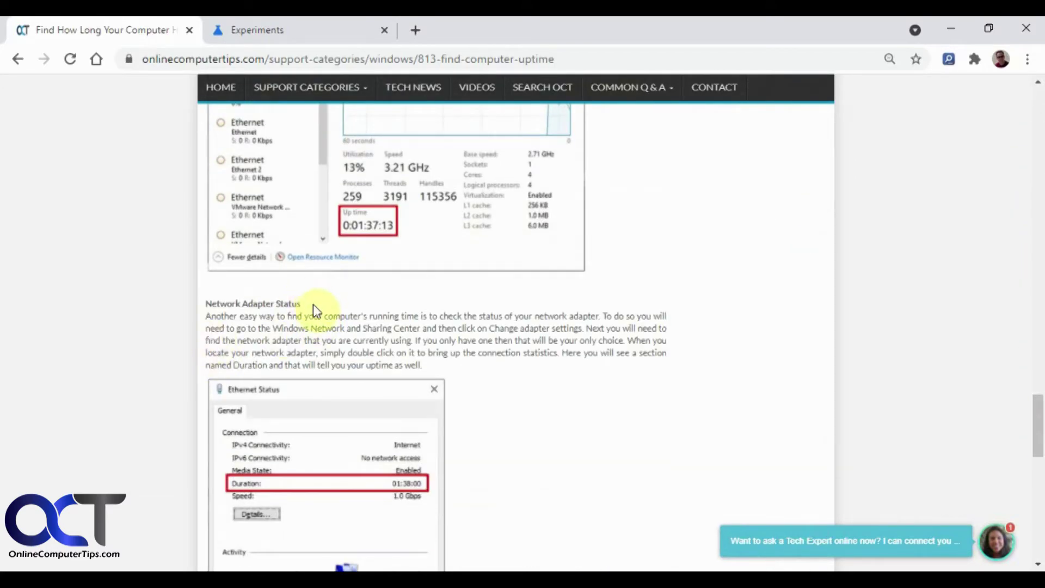
# Select the 'Network Adapter Status' heading and copy a link to highlight it.
pyautogui.moveTo(301, 302); pyautogui.dragTo(209, 303)
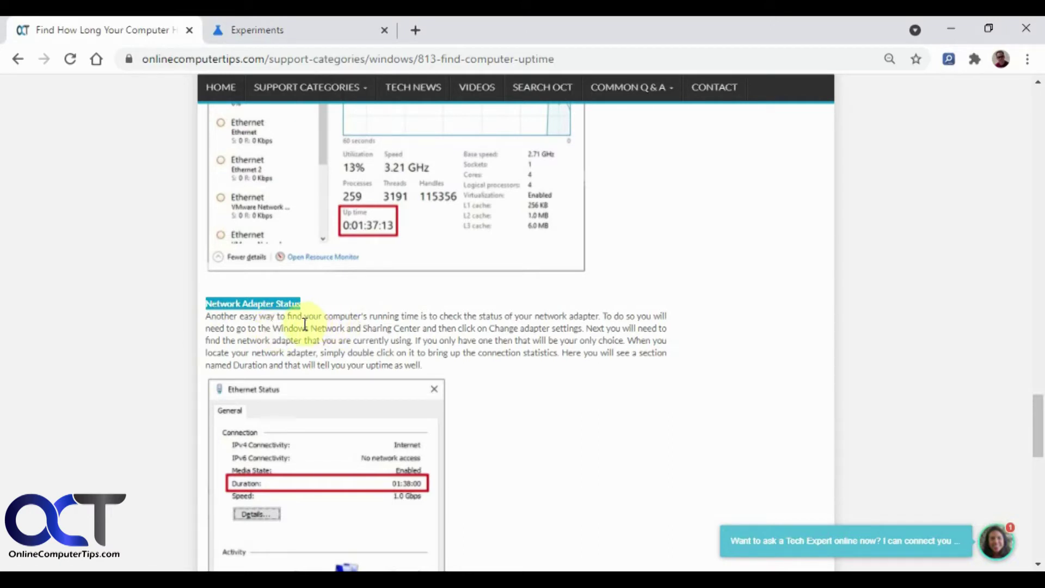
pyautogui.rightClick(273, 303)
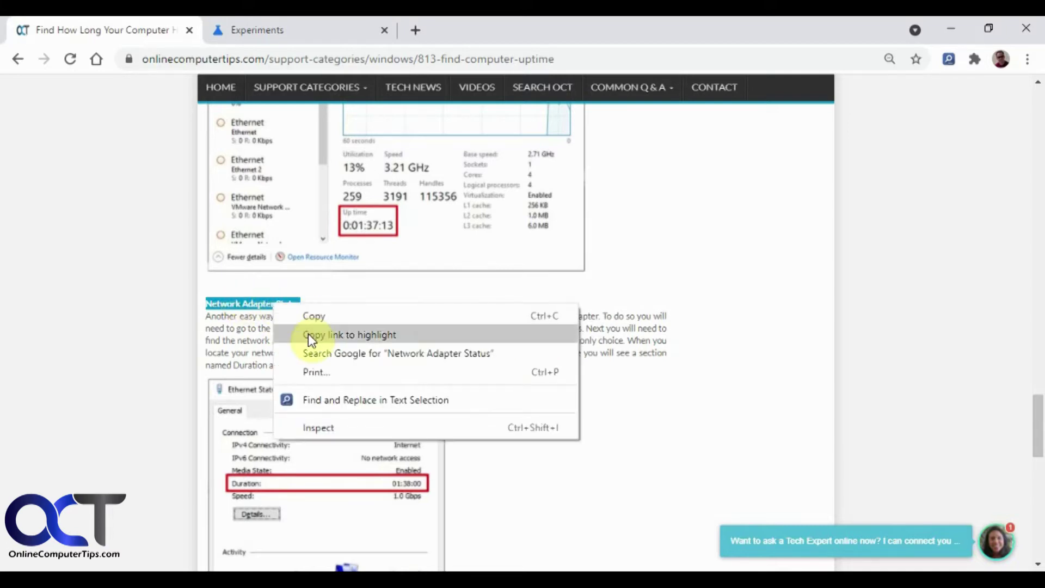
pyautogui.click(344, 334)
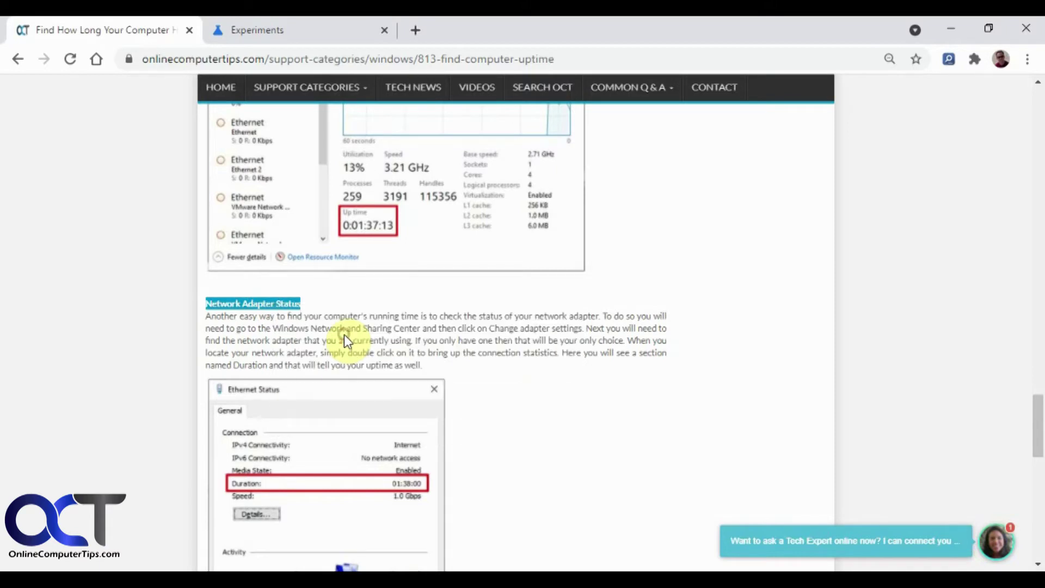
# Load the pasted highlight link in a new tab and reselect the 'Network Adapter Status' heading.
pyautogui.click(420, 32)
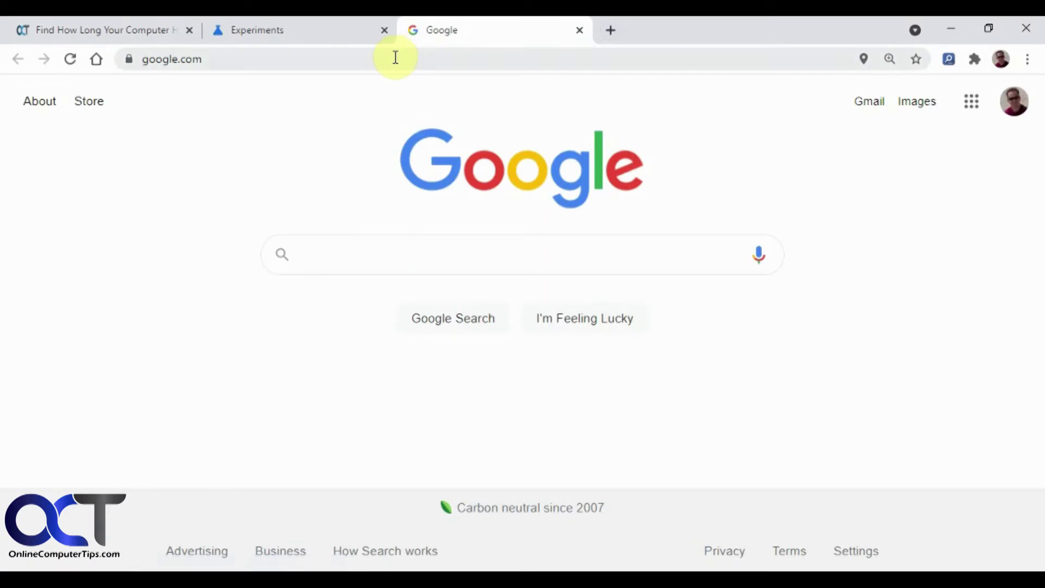
pyautogui.click(287, 59)
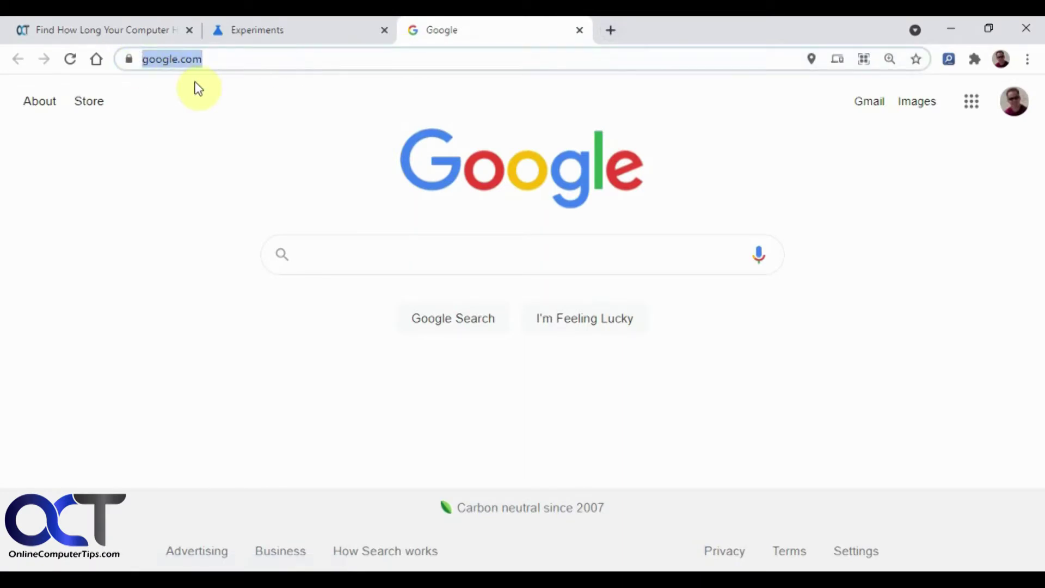
pyautogui.write('https://onlinecomputertips.com/support-categories/windows/813-find-computer-uptime#:~:text=Network%20Adapter%20Status')
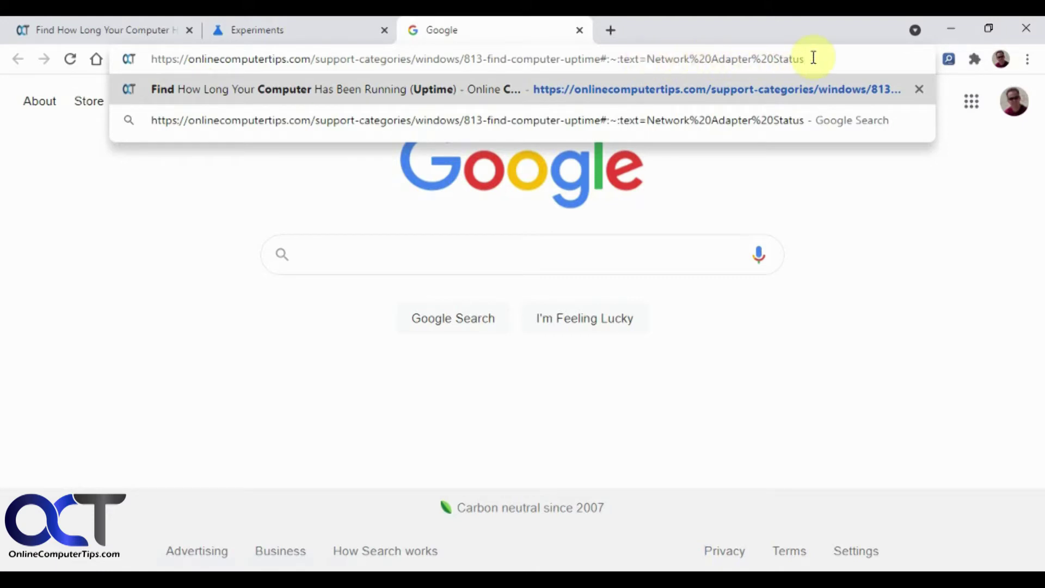
pyautogui.press('Return')
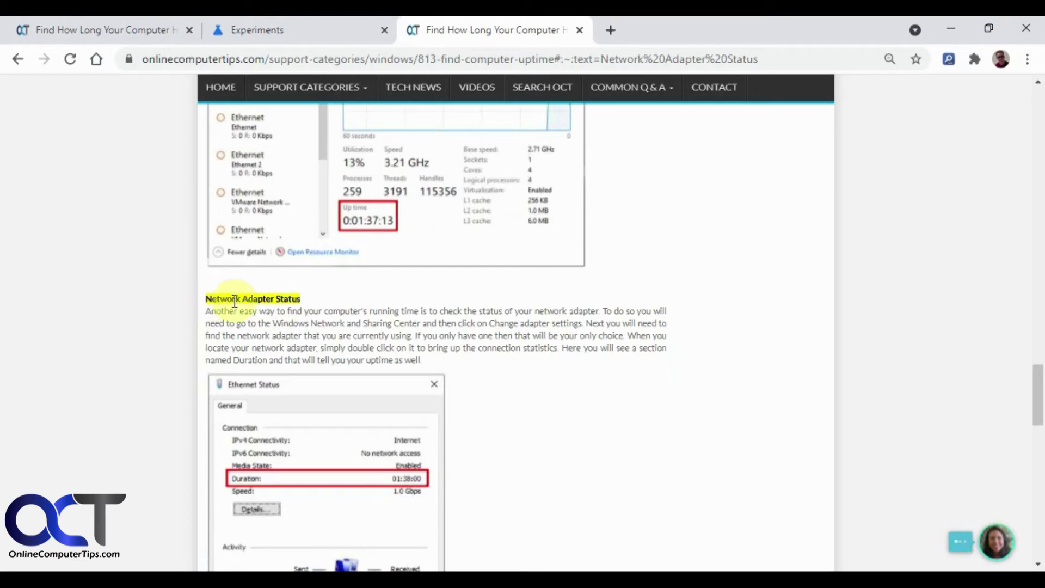
pyautogui.moveTo(308, 299); pyautogui.dragTo(207, 301)
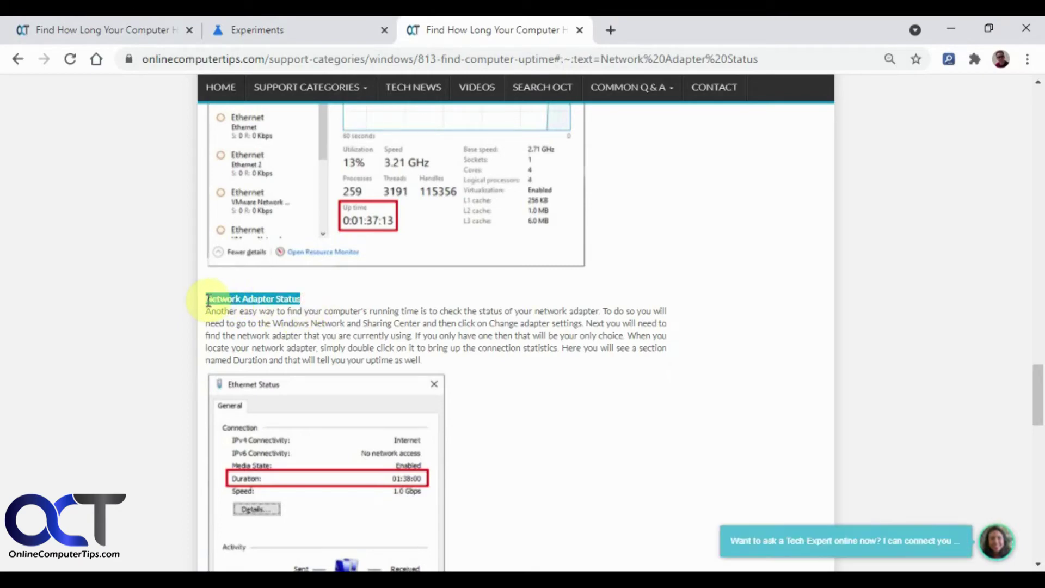
pyautogui.rightClick(249, 300)
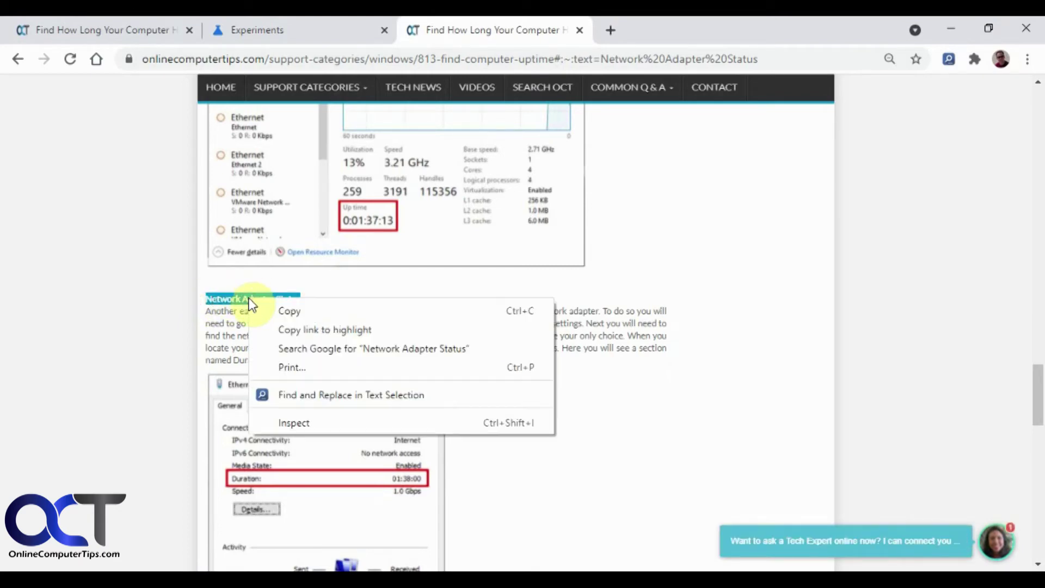
pyautogui.click(223, 298)
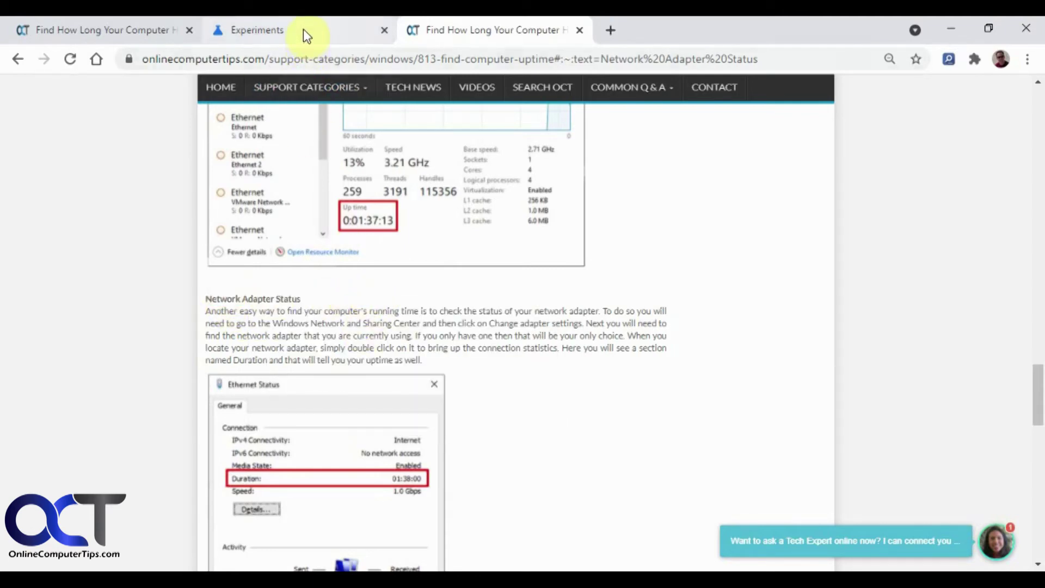
pyautogui.click(330, 29)
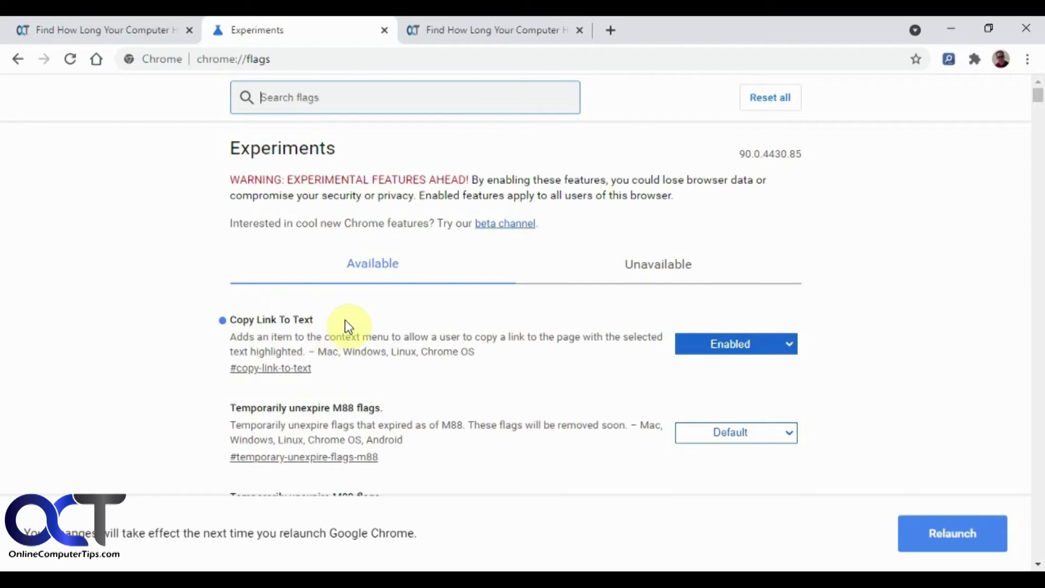
# Switch the Copy Link To Text flag to Default, then back to Enabled.
pyautogui.click(788, 343)
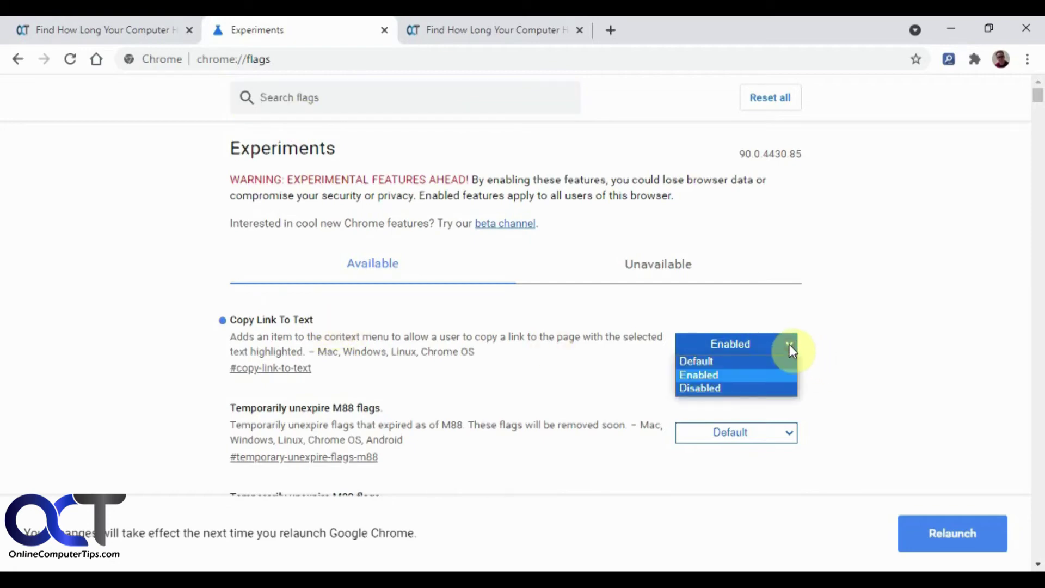
pyautogui.click(737, 362)
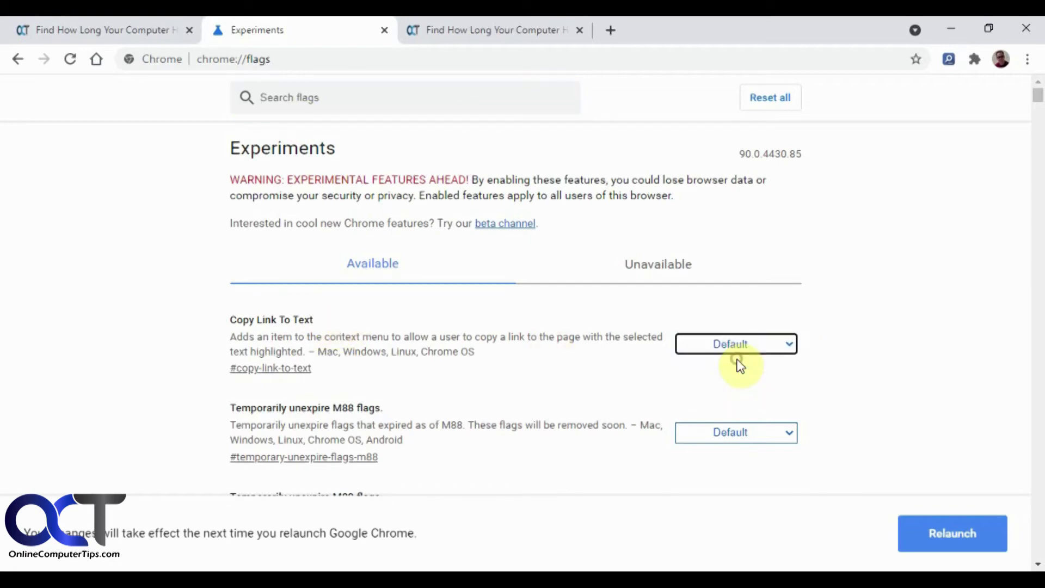
pyautogui.click(786, 351)
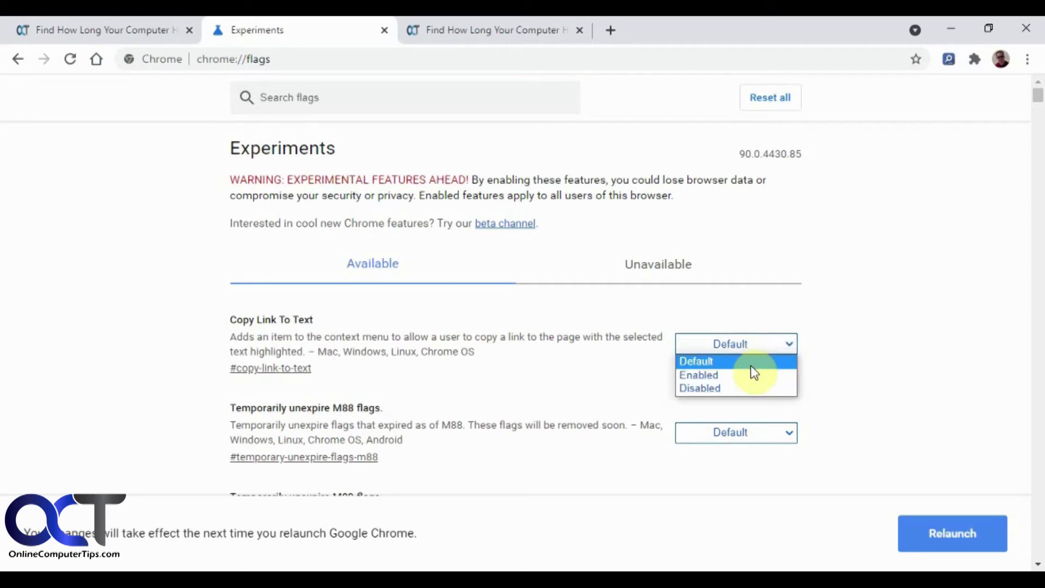
pyautogui.click(735, 376)
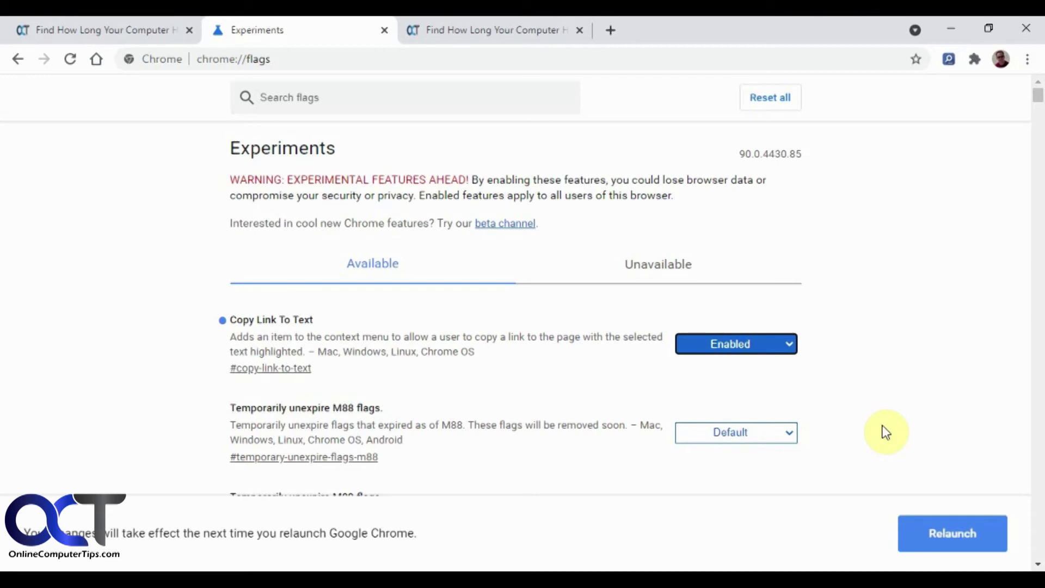
pyautogui.click(1027, 59)
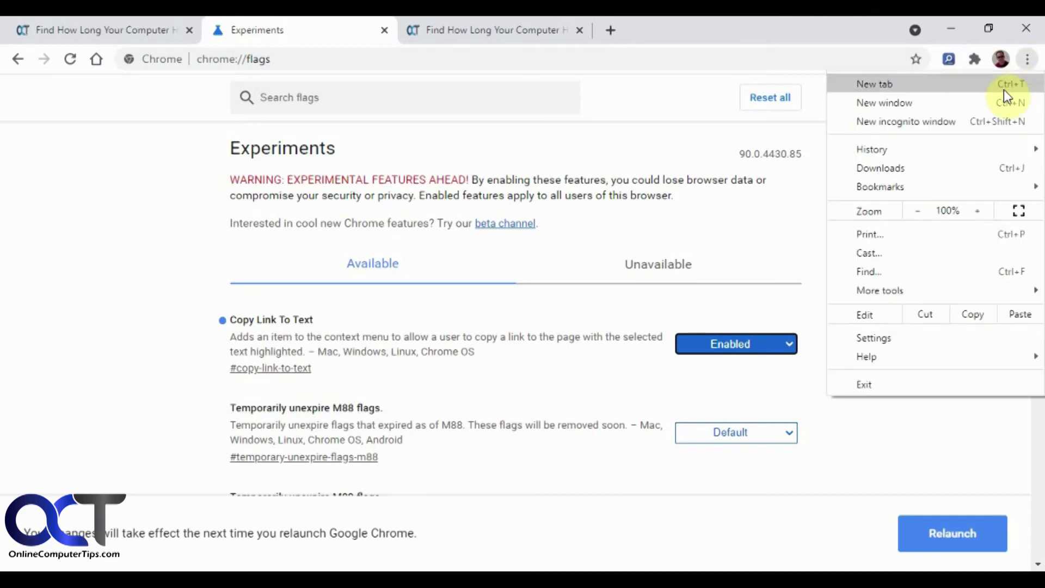
# Confirm Chrome 90.0.4430.85 is up to date on About Google Chrome, then revisit Experiments.
pyautogui.moveTo(866, 355)
pyautogui.click(734, 359)
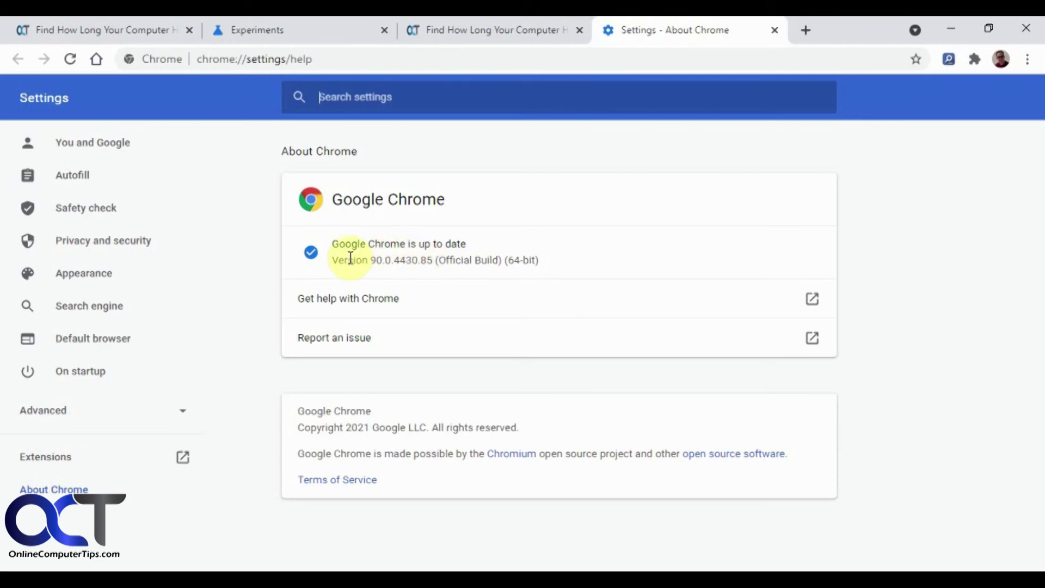
pyautogui.click(330, 31)
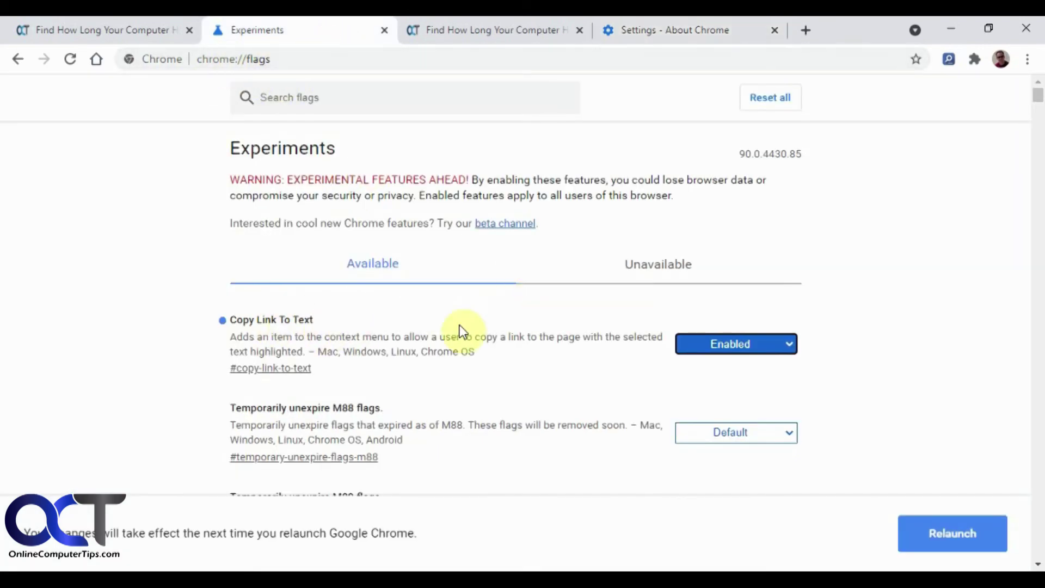
# Return to the uptime article and copy the highlight link for 'Network Adapter Status'.
pyautogui.click(136, 29)
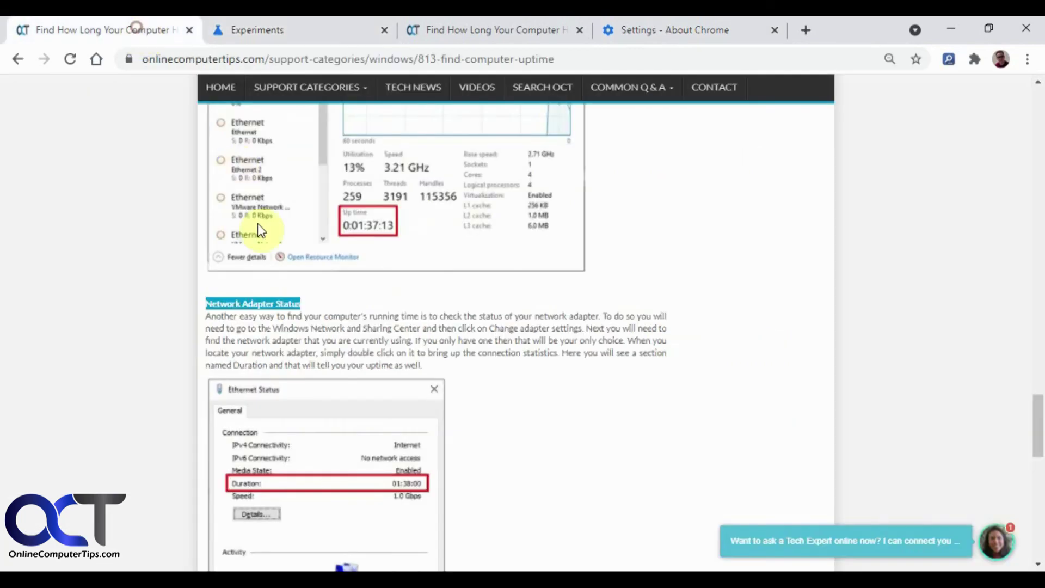
pyautogui.rightClick(272, 305)
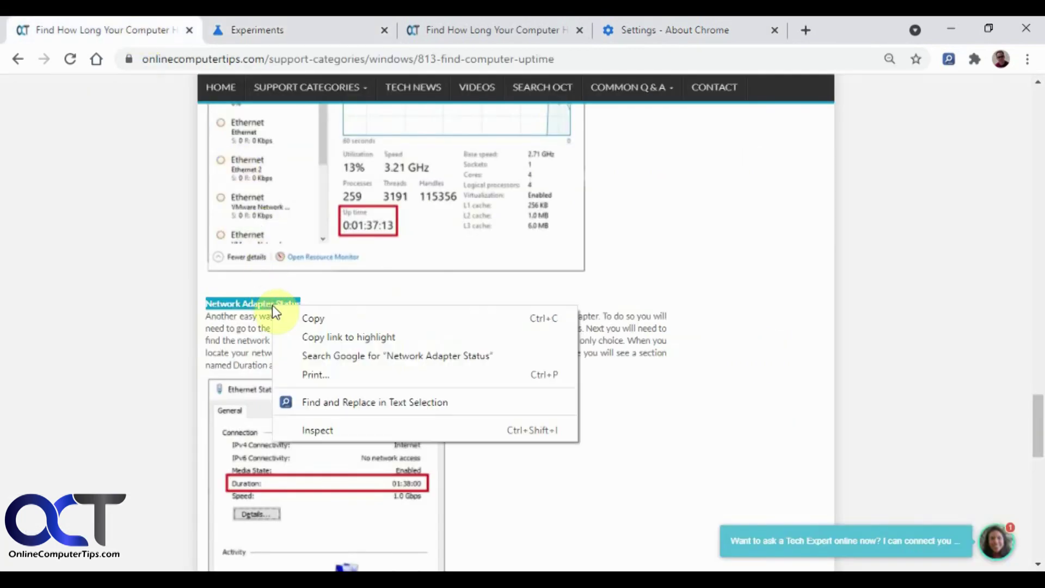
pyautogui.click(300, 340)
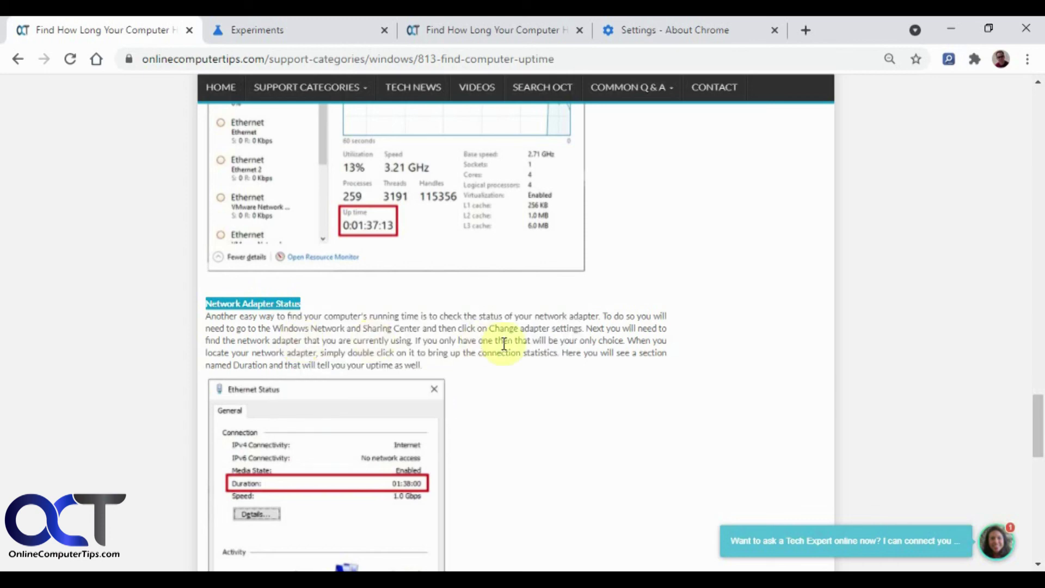